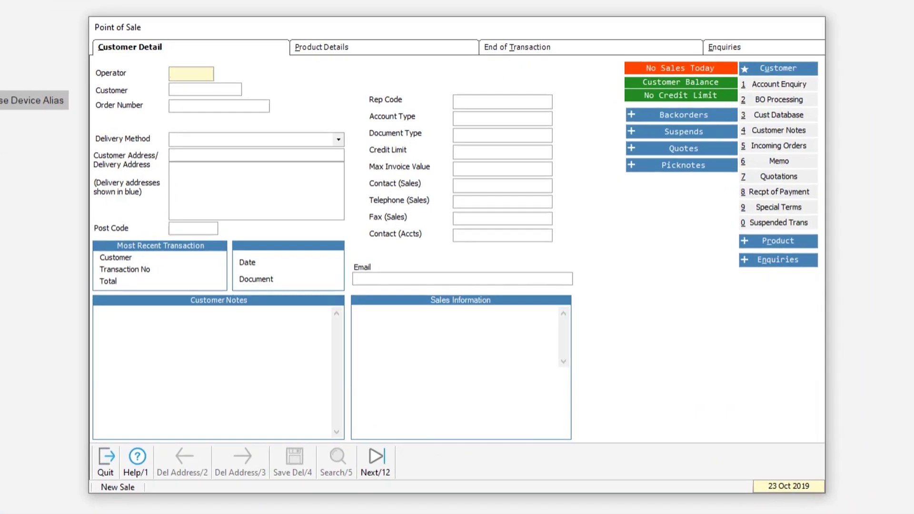
# Start a cash sale for operator SK and the cash customer.
pyautogui.write('sk')
pyautogui.press('Return')
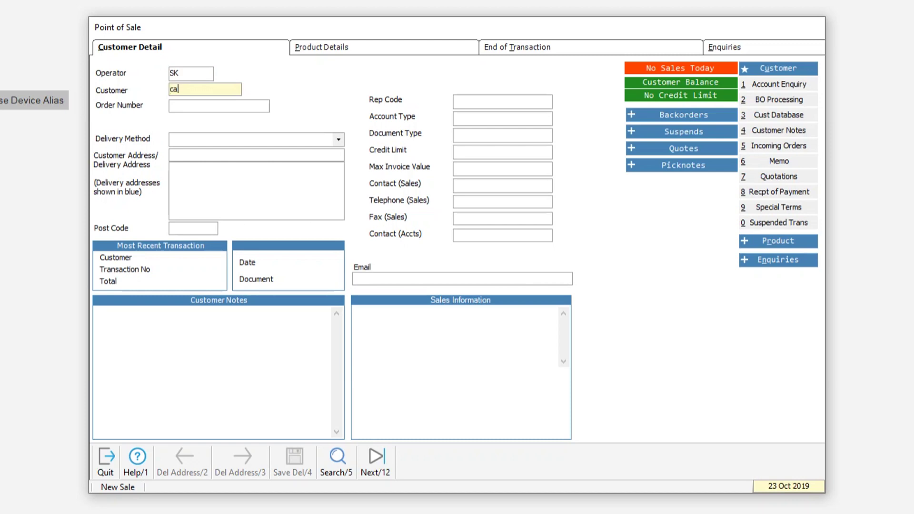
pyautogui.press('Return')
pyautogui.press('F12')
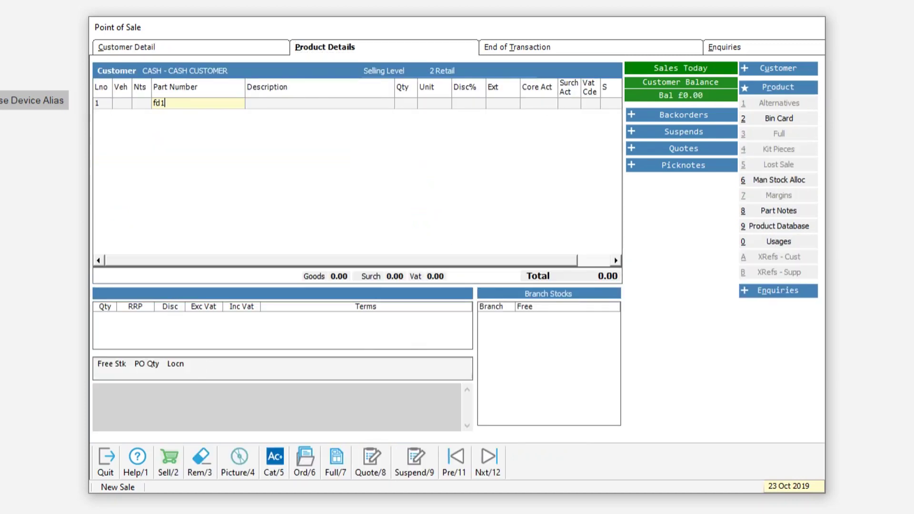
# Sell one FD100 Spanner Set at 99.99 and choose PaymentSense card payment.
pyautogui.write('fd100')
pyautogui.press('Return')
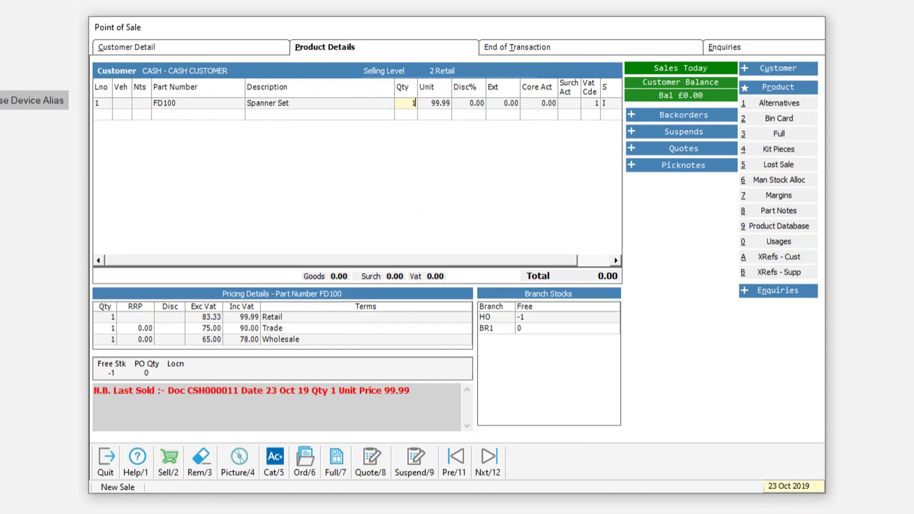
pyautogui.click(169, 464)
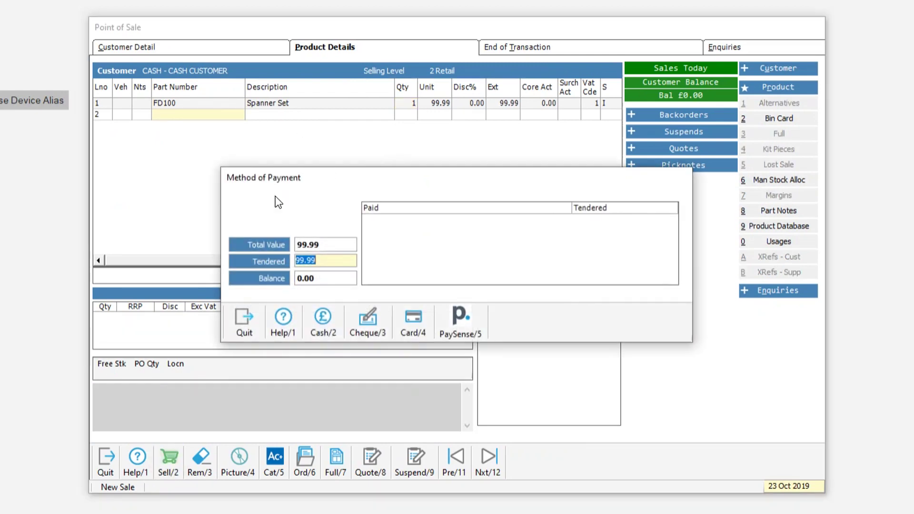
pyautogui.click(466, 327)
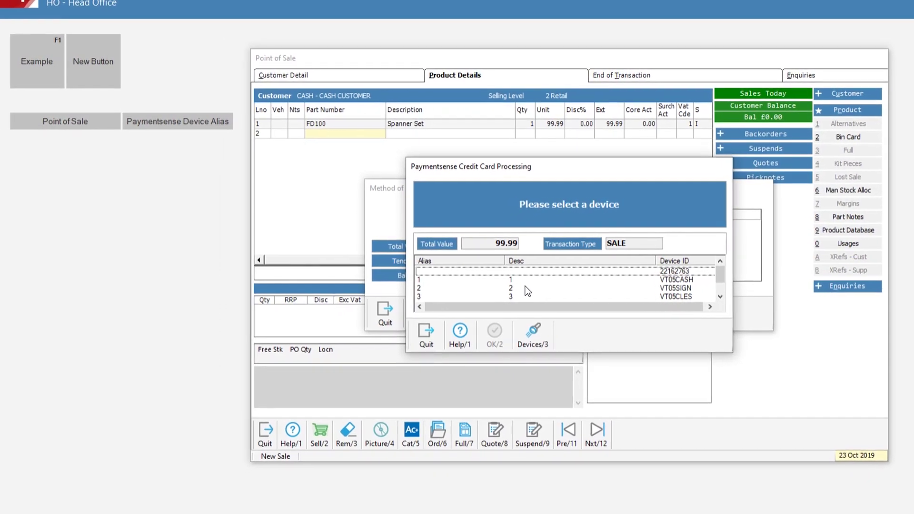
# Take the 99.99 payment on terminal 22162763 and close card processing to show the cash slip.
pyautogui.click(534, 272)
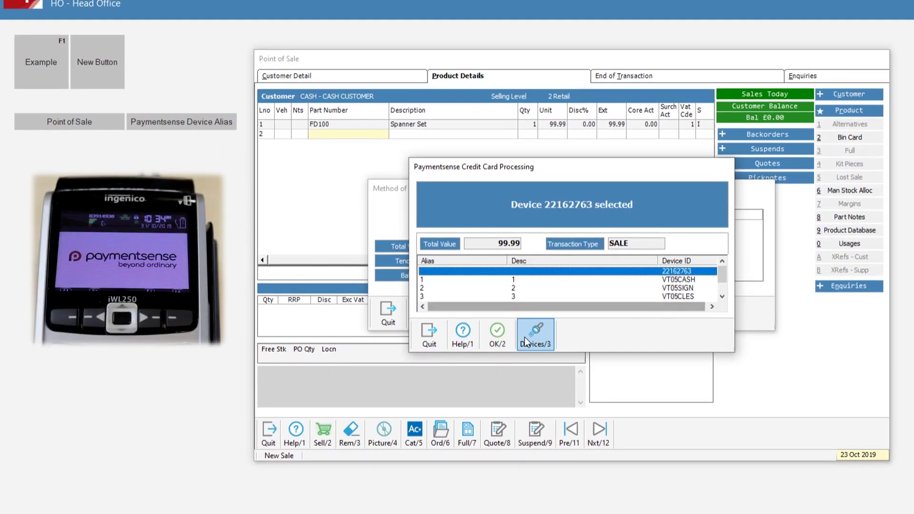
pyautogui.click(494, 337)
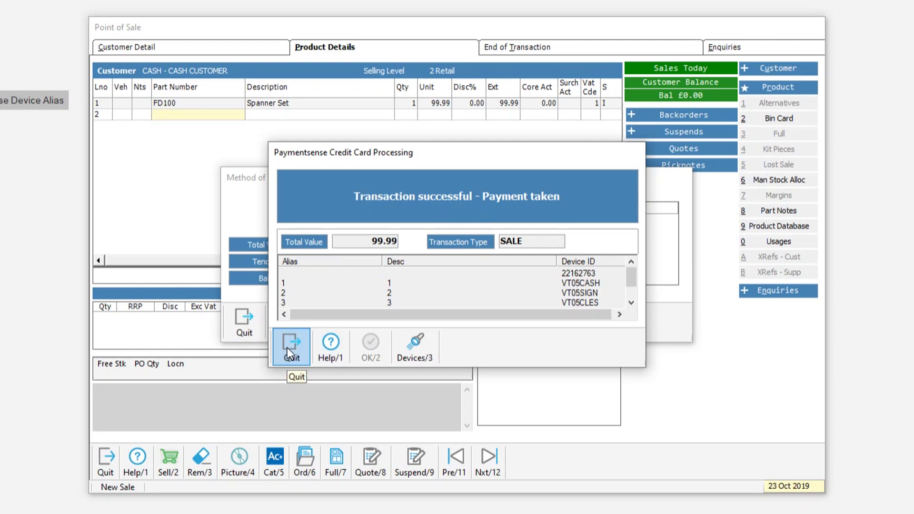
pyautogui.click(287, 348)
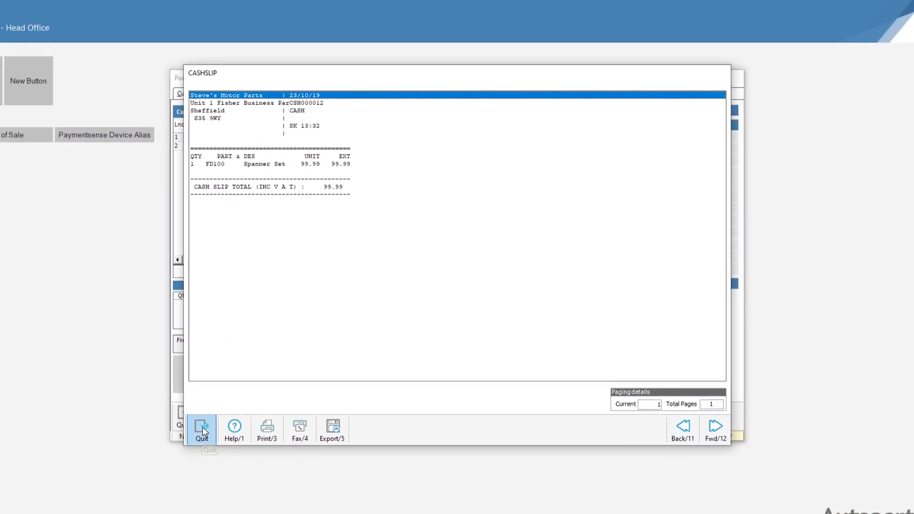
# Close the CASHSLIP preview for the completed sale.
pyautogui.click(196, 432)
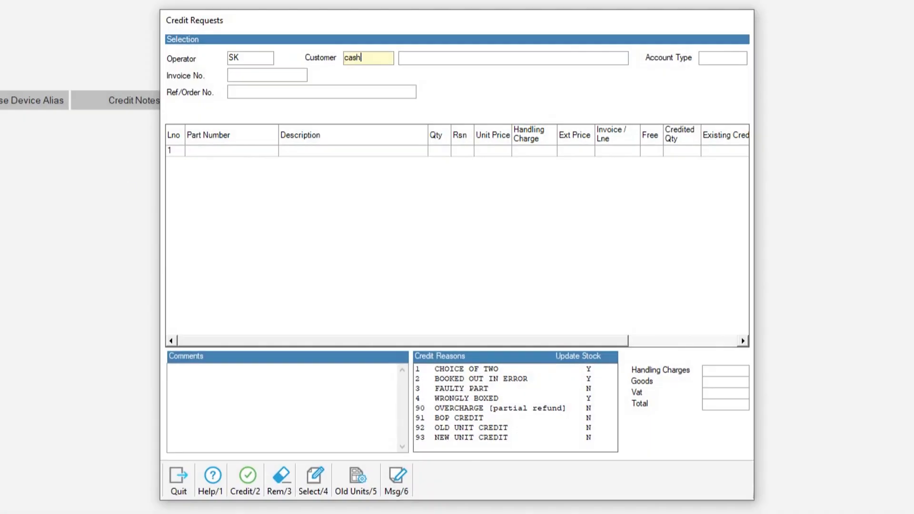
# Credit part FD100 from sale CSH000012 to the cash customer with reason 3 FAULTY PART.
pyautogui.press('Tab')
pyautogui.click(237, 151)
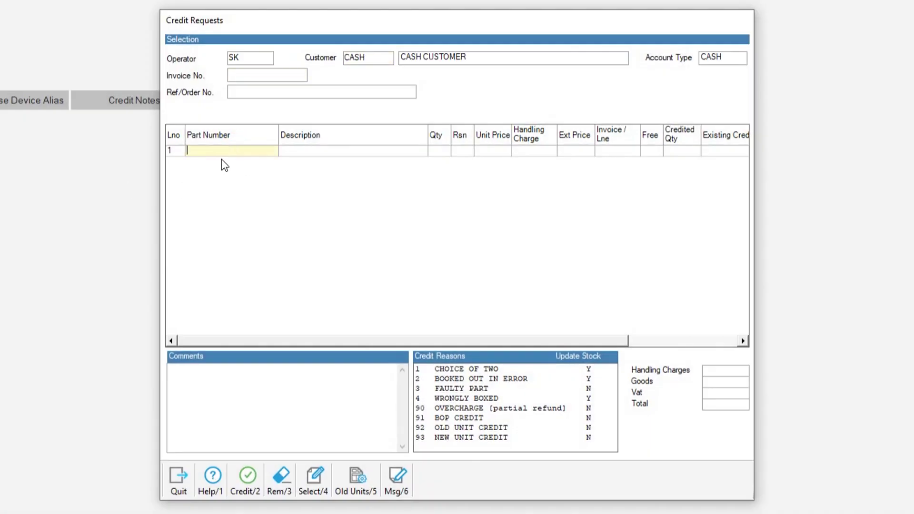
pyautogui.write('fd100')
pyautogui.press('Return')
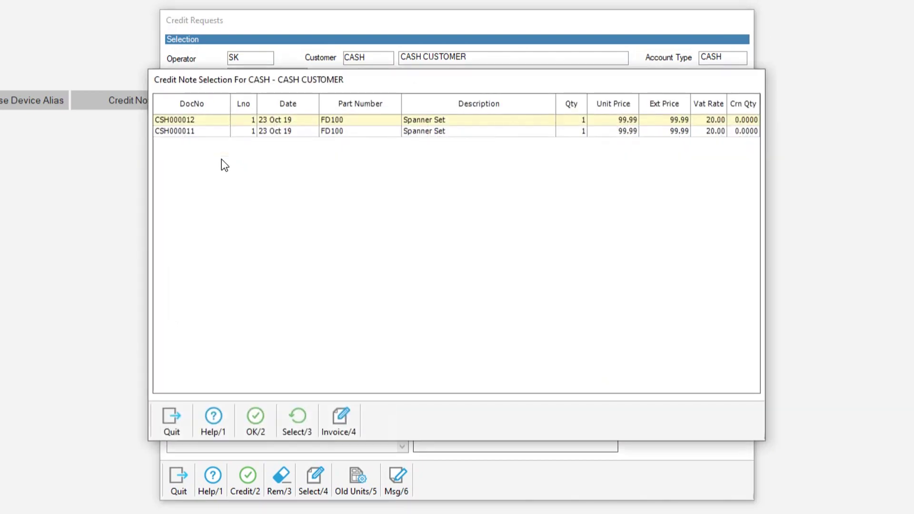
pyautogui.click(289, 119)
pyautogui.click(257, 419)
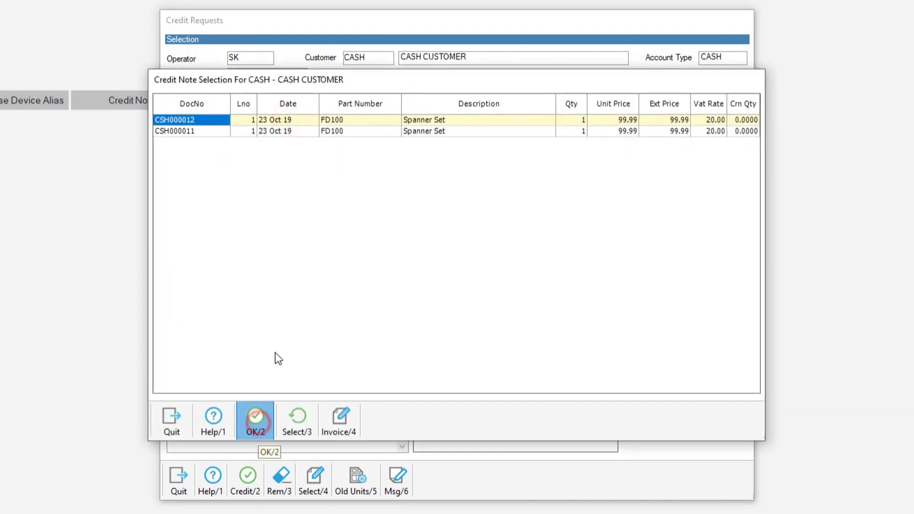
pyautogui.click(475, 314)
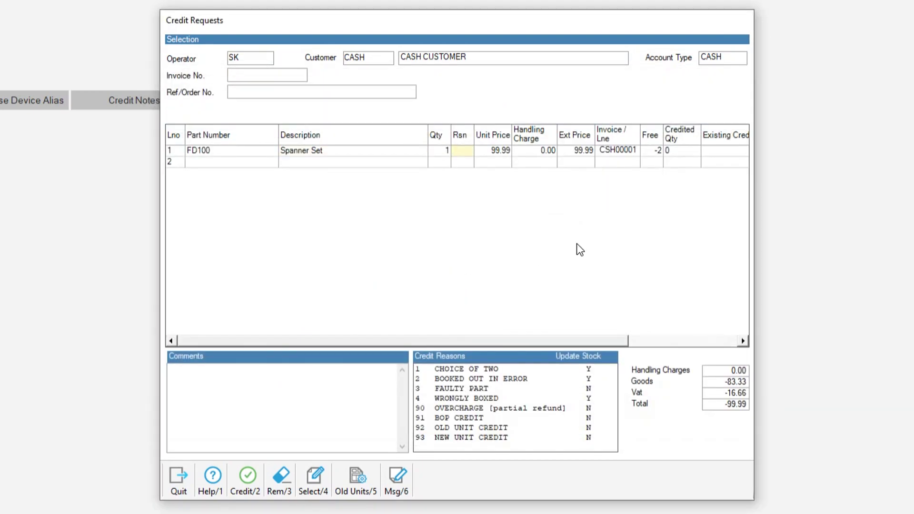
pyautogui.click(471, 389)
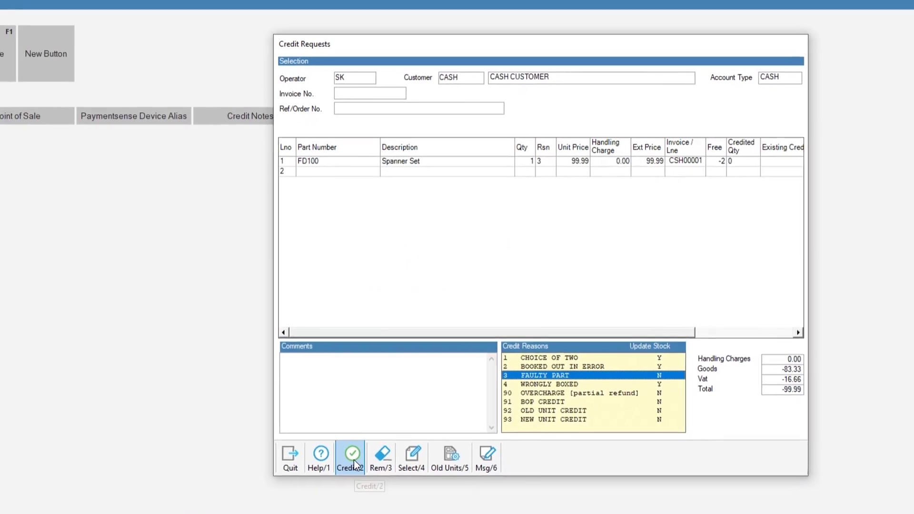
# Refund 99.99 via PaymentSense terminal 22162763, close the refund slip and acknowledge the credit note.
pyautogui.click(353, 460)
pyautogui.click(538, 315)
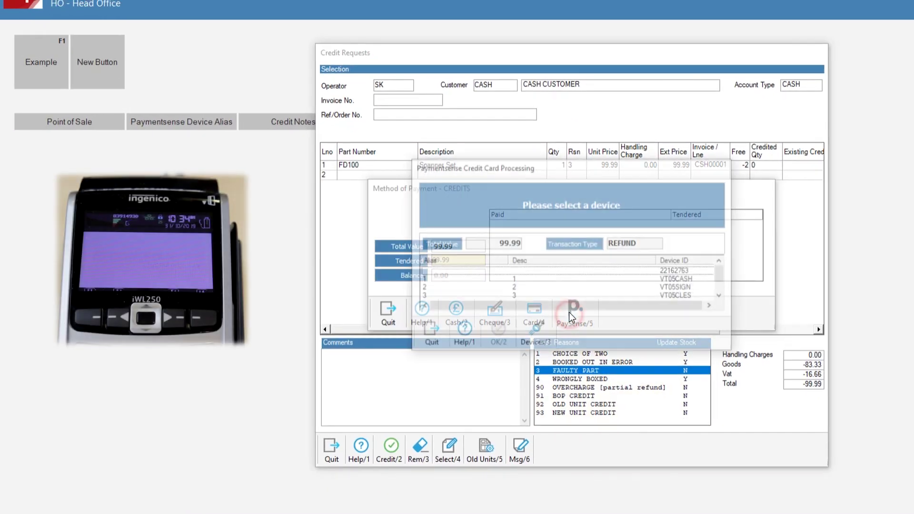
pyautogui.click(509, 271)
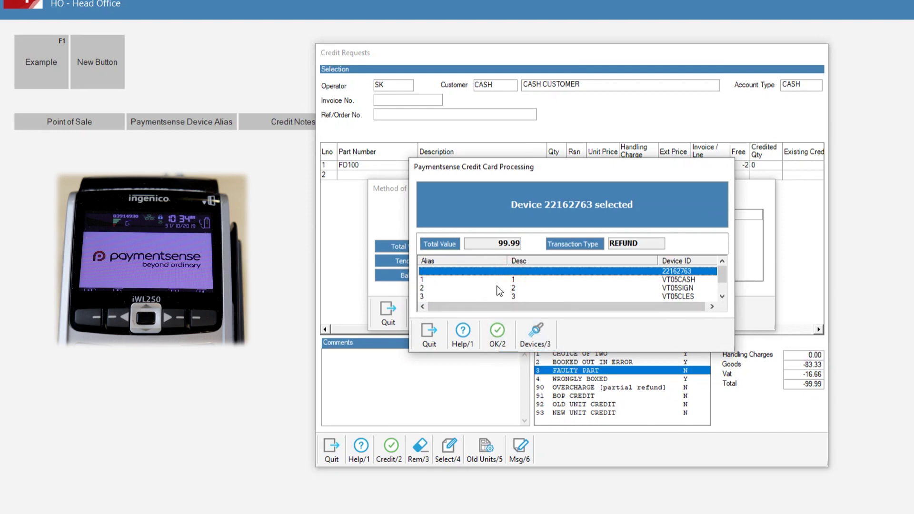
pyautogui.click(497, 332)
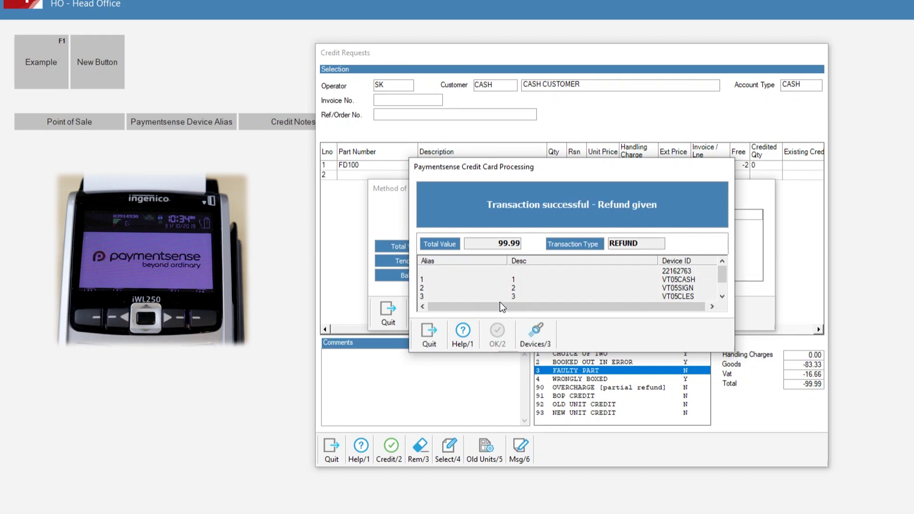
pyautogui.click(427, 338)
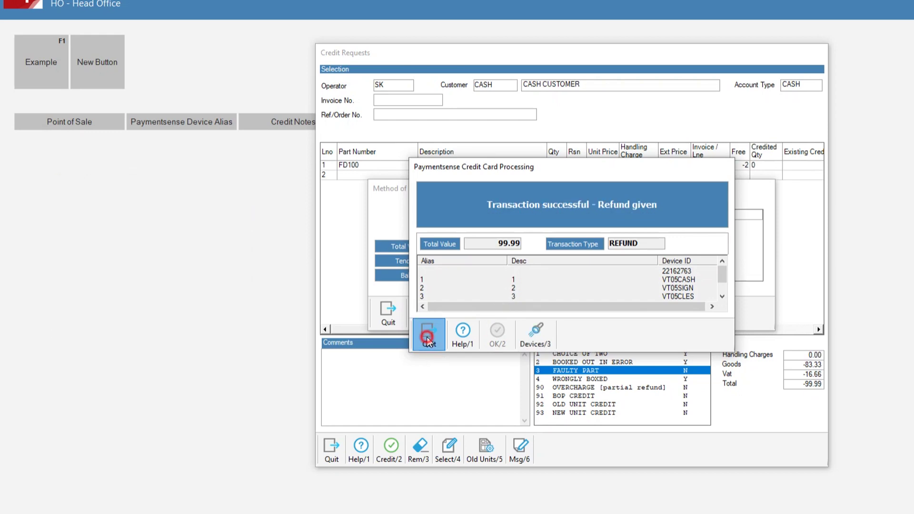
pyautogui.click(292, 450)
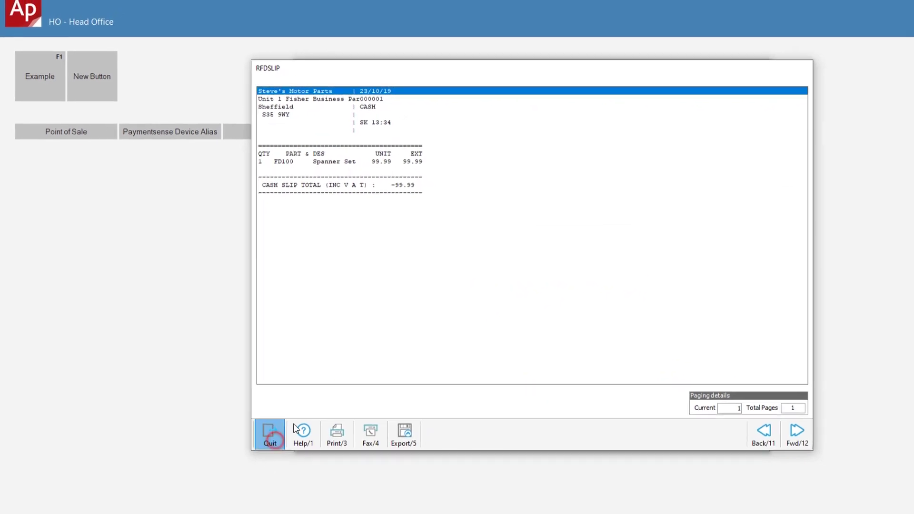
pyautogui.click(569, 301)
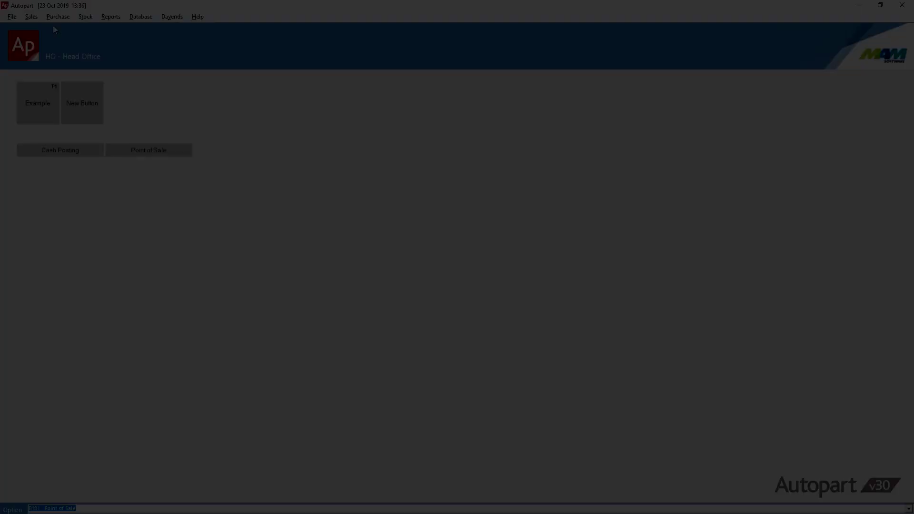
# In Cash Posting, enter the customer's account code and a 90.00 payment under operator SK.
pyautogui.click(32, 17)
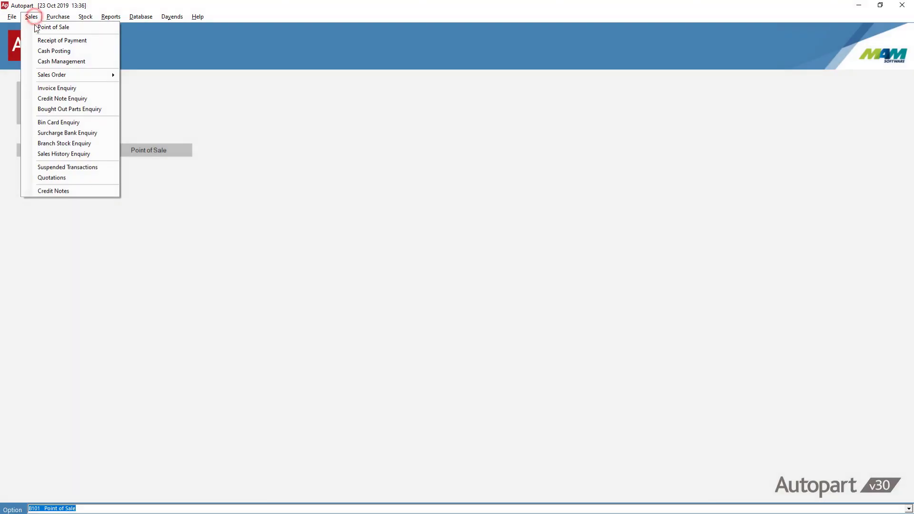
pyautogui.click(61, 60)
pyautogui.write('w0')
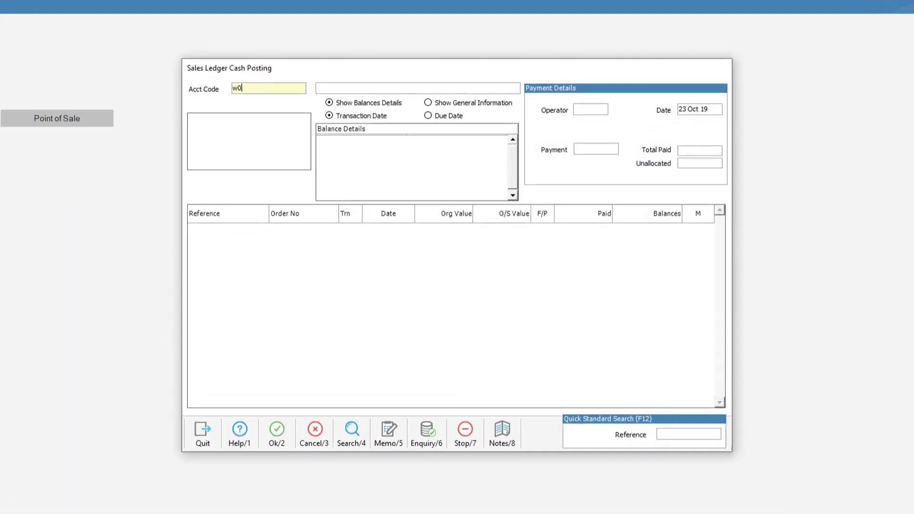
pyautogui.write('01')
pyautogui.press('Return')
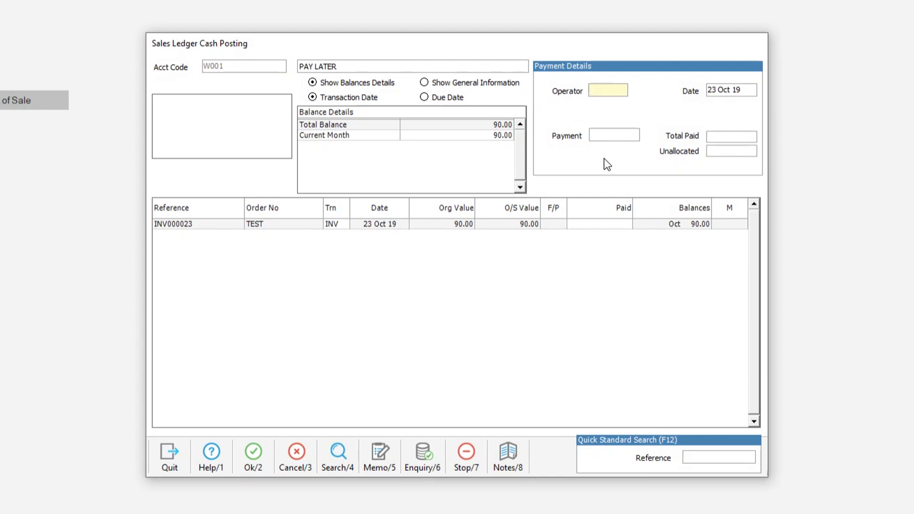
pyautogui.press('Return')
pyautogui.write('9')
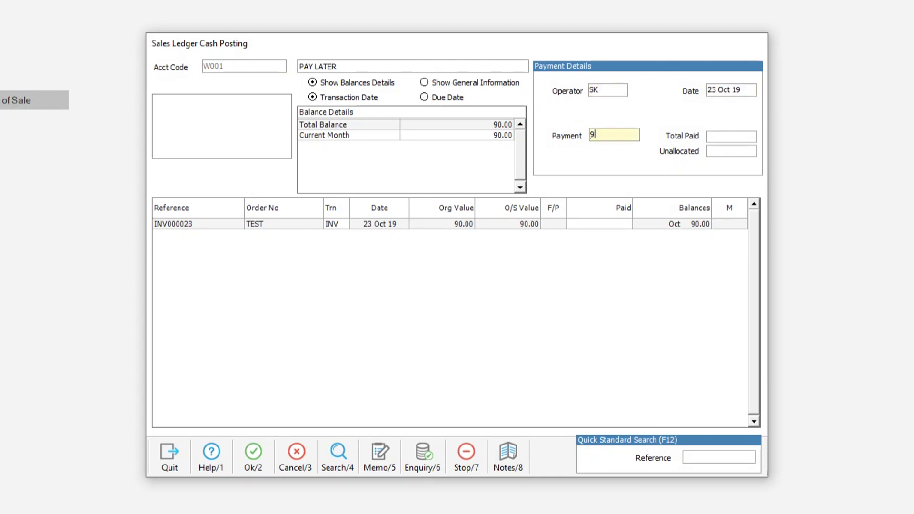
pyautogui.write('0')
pyautogui.press('Return')
pyautogui.press('Return')
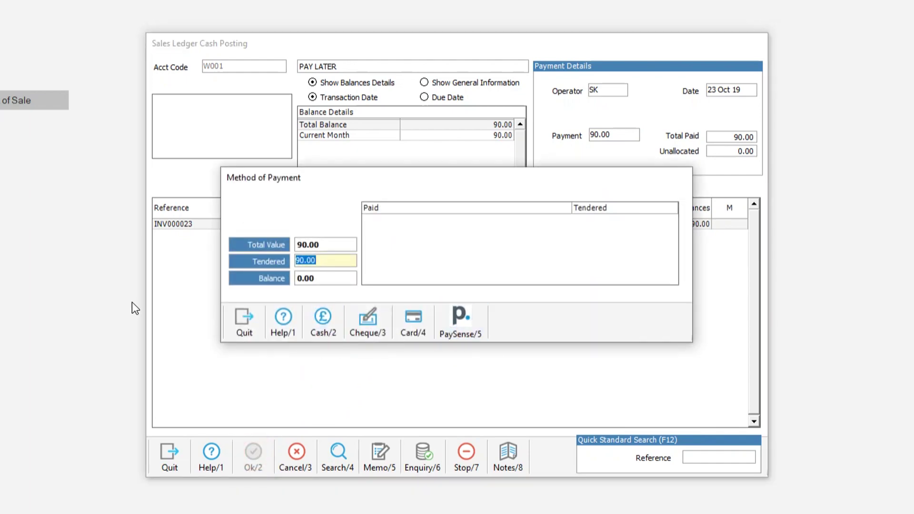
# Pay the 90.00 by PaymentSense card on terminal 22162763 and close card processing.
pyautogui.click(474, 330)
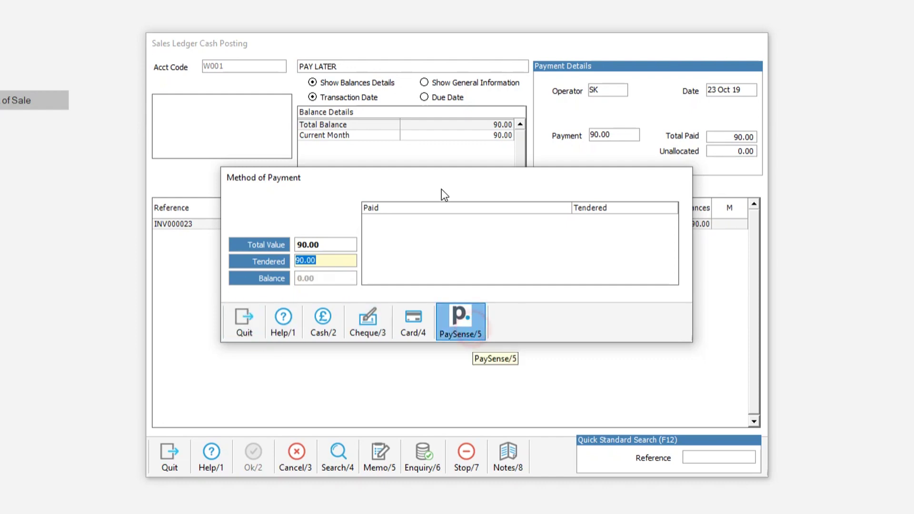
pyautogui.click(389, 274)
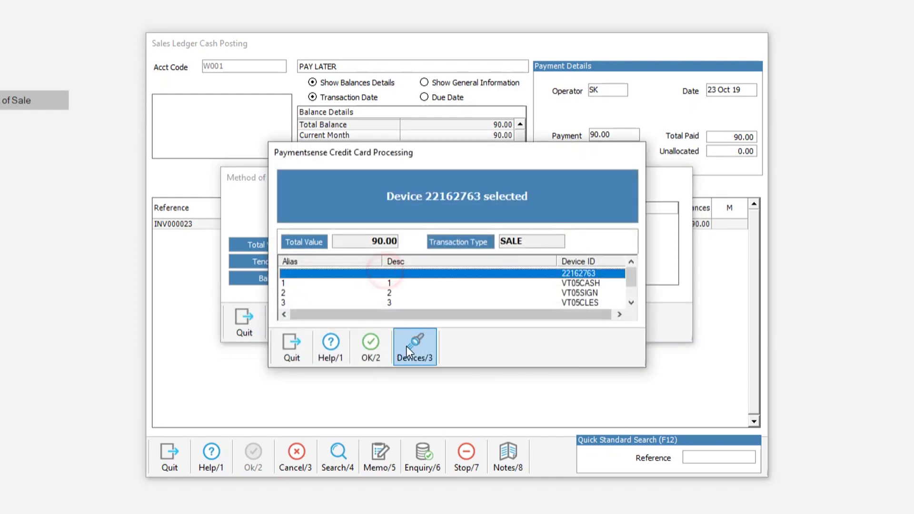
pyautogui.click(370, 345)
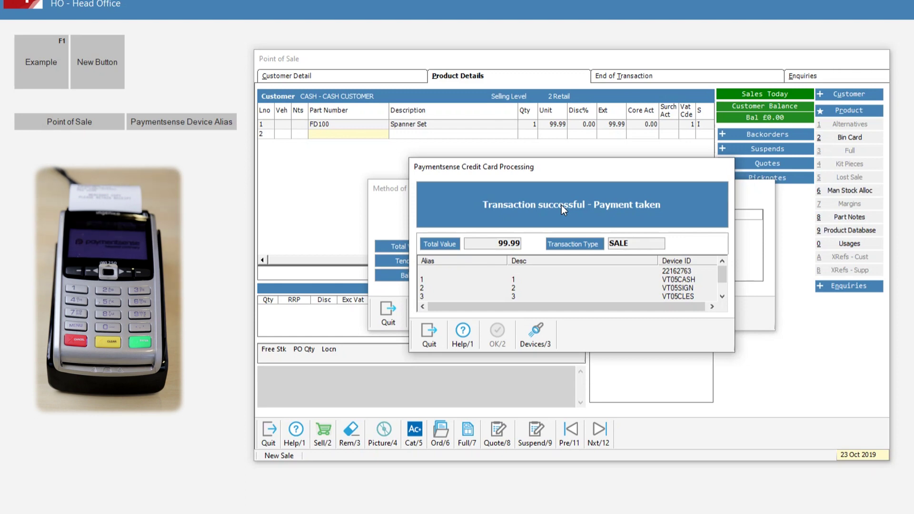
pyautogui.click(428, 336)
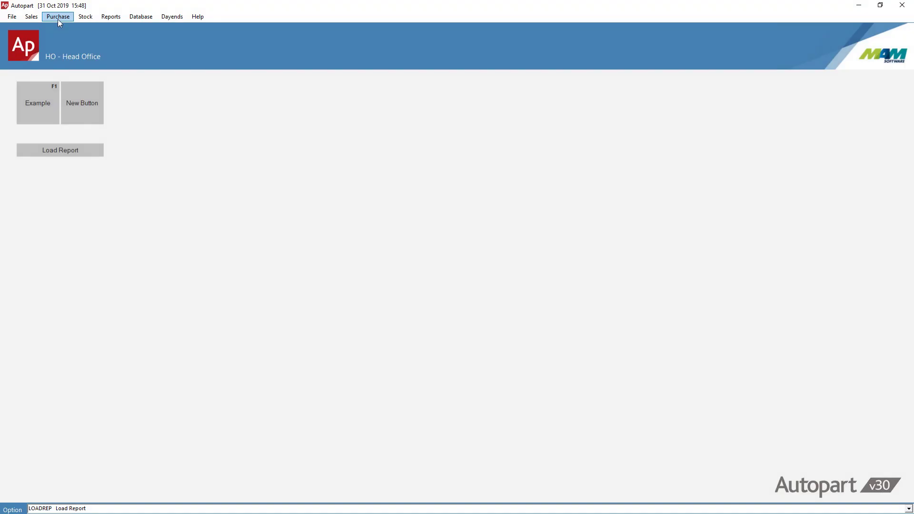
# Search reports for PAYMENTSENSE and load the PS1 summary report's selection criteria.
pyautogui.click(118, 17)
pyautogui.click(123, 26)
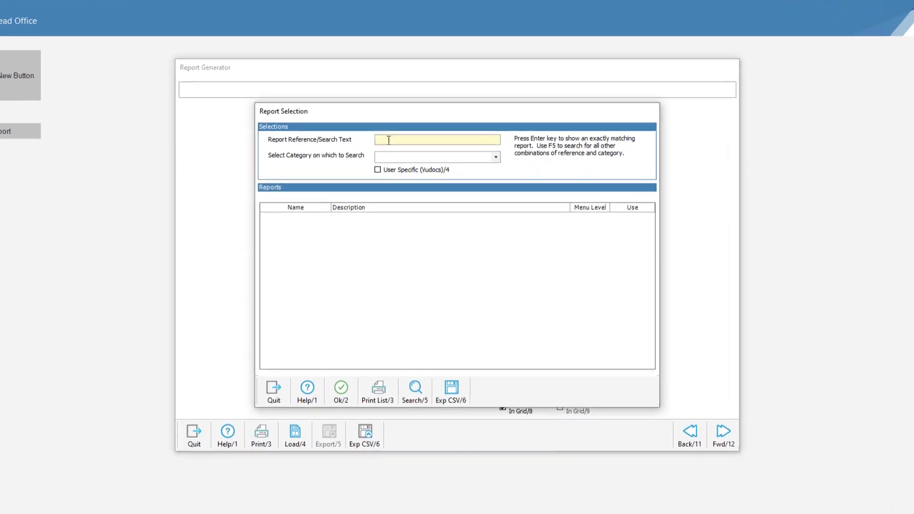
pyautogui.write('paymentsense')
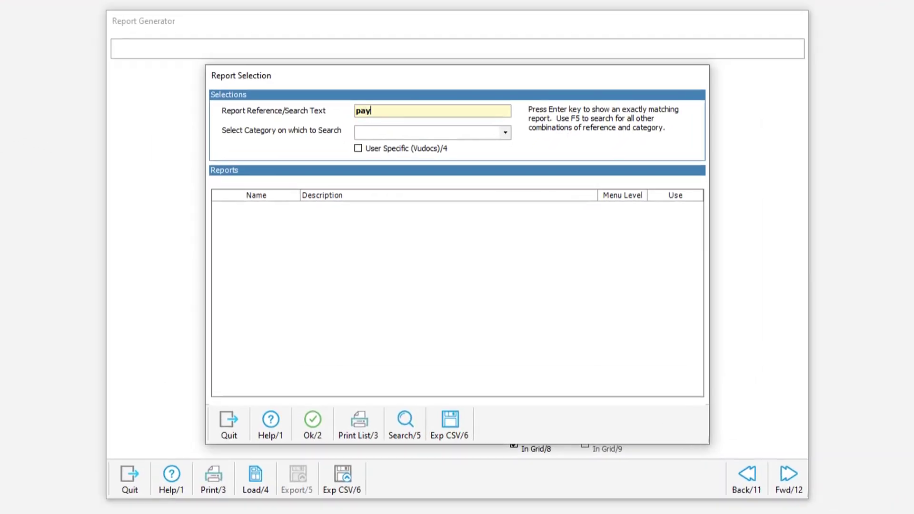
pyautogui.press('Tab')
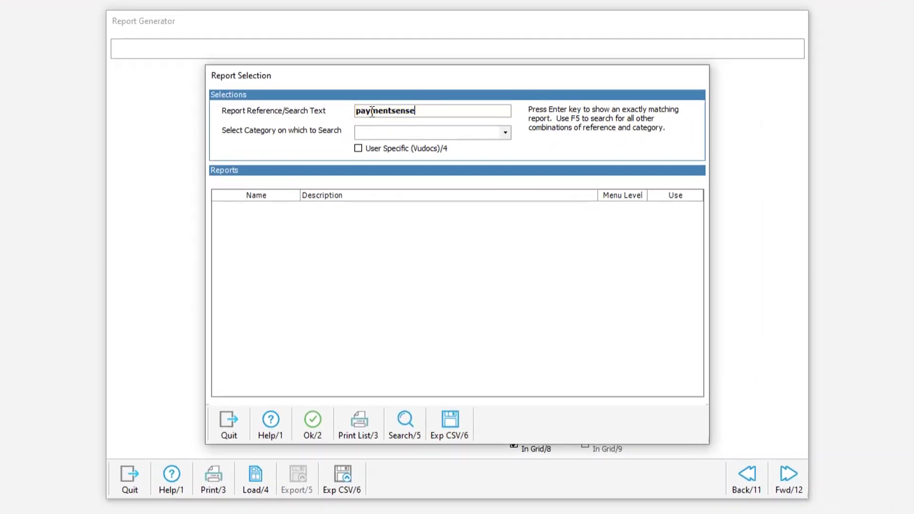
pyautogui.click(405, 421)
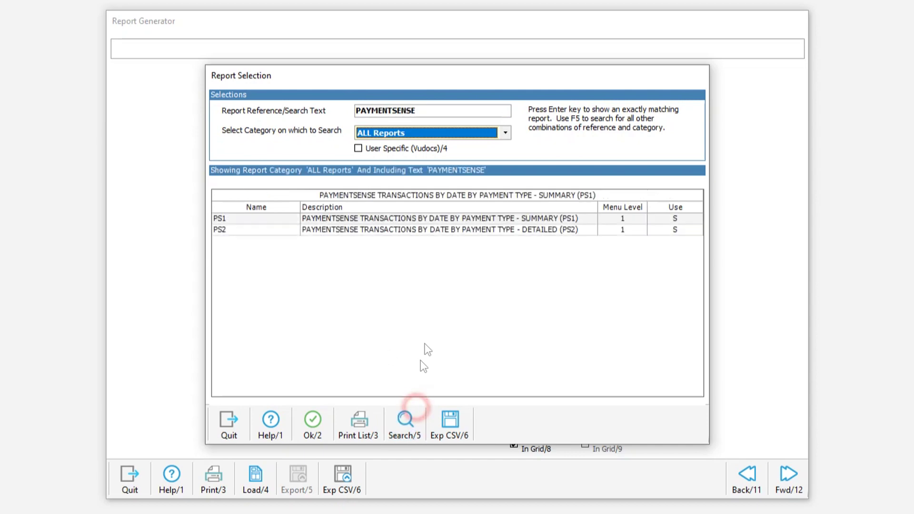
pyautogui.click(369, 218)
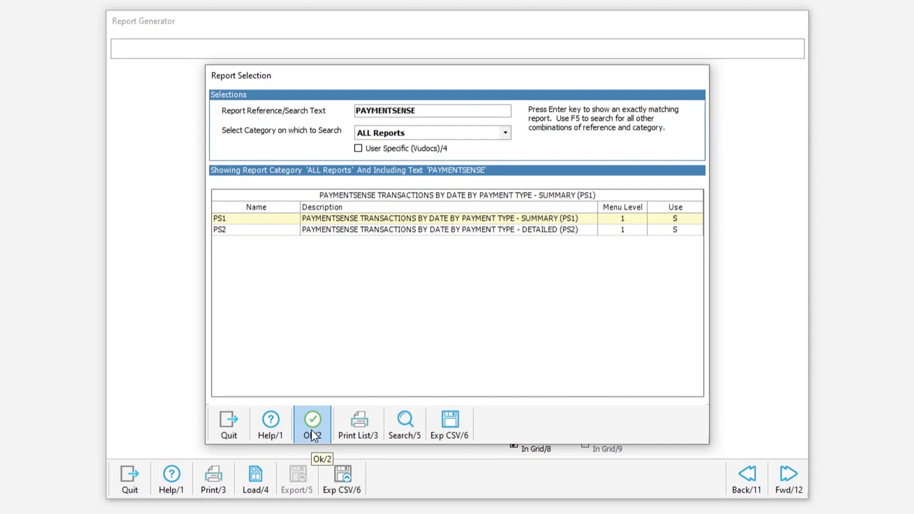
pyautogui.click(312, 430)
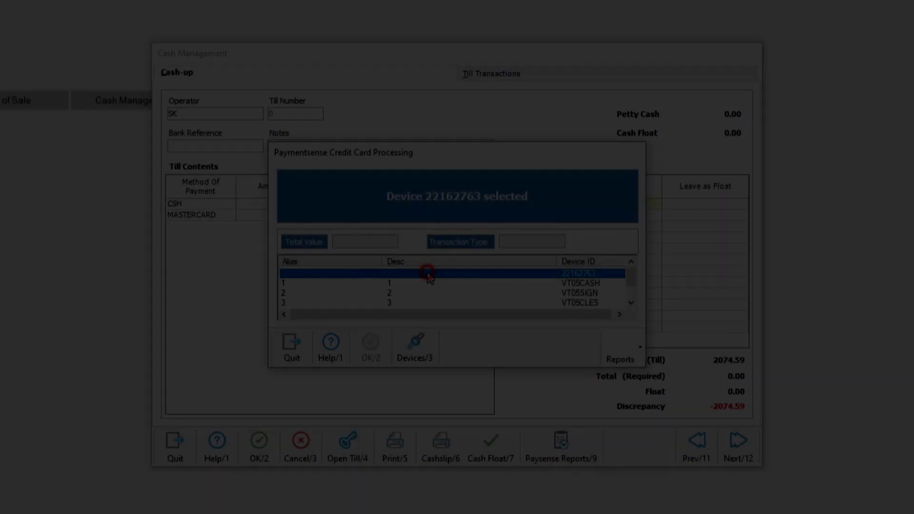
# Print the X_BALANCE terminal report for all PaymentSense devices.
pyautogui.click(634, 350)
pyautogui.click(647, 321)
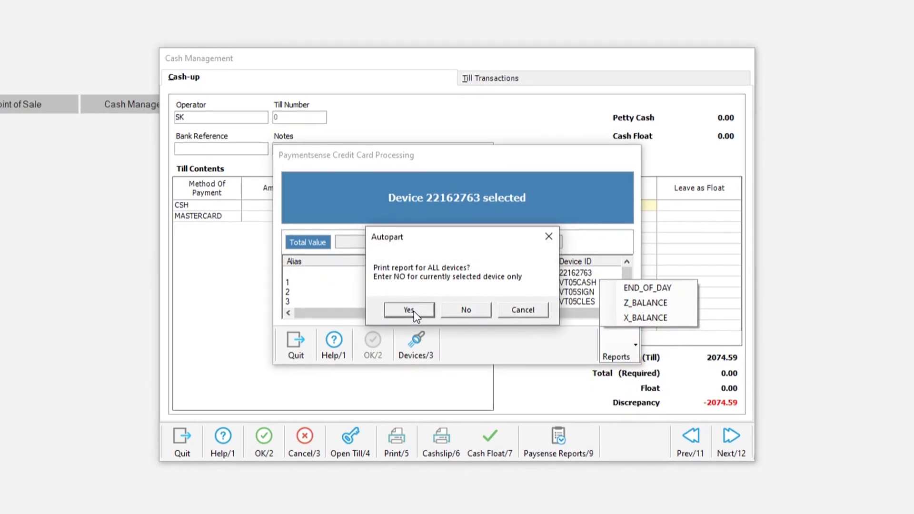
pyautogui.click(412, 311)
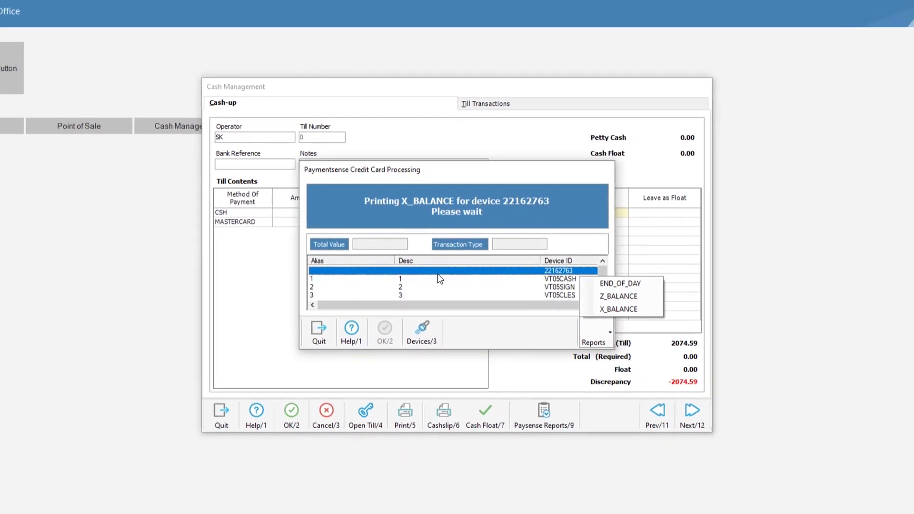